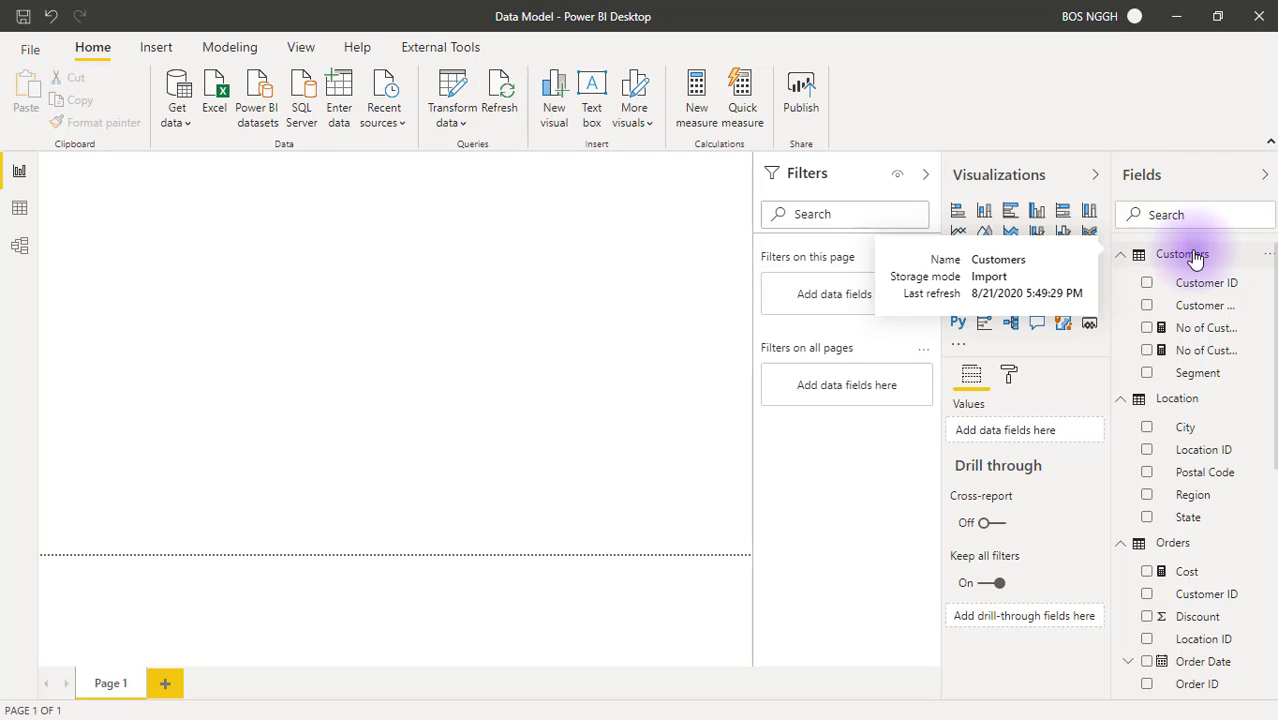
- Create a new calculated table and name it Calendar in its formula
{"action": "left_click", "coordinate": [230, 48]}
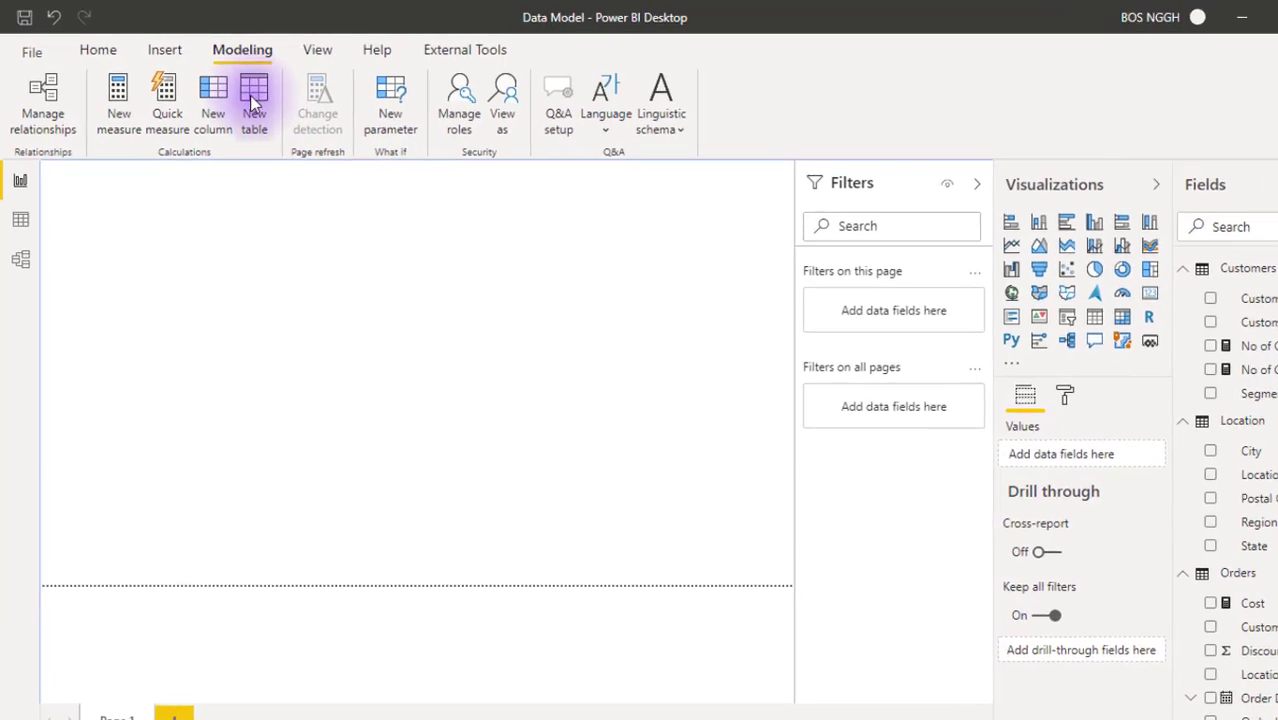
{"action": "left_click", "coordinate": [250, 95]}
{"action": "left_click", "coordinate": [173, 180]}
{"action": "key", "text": "BackSpace"}
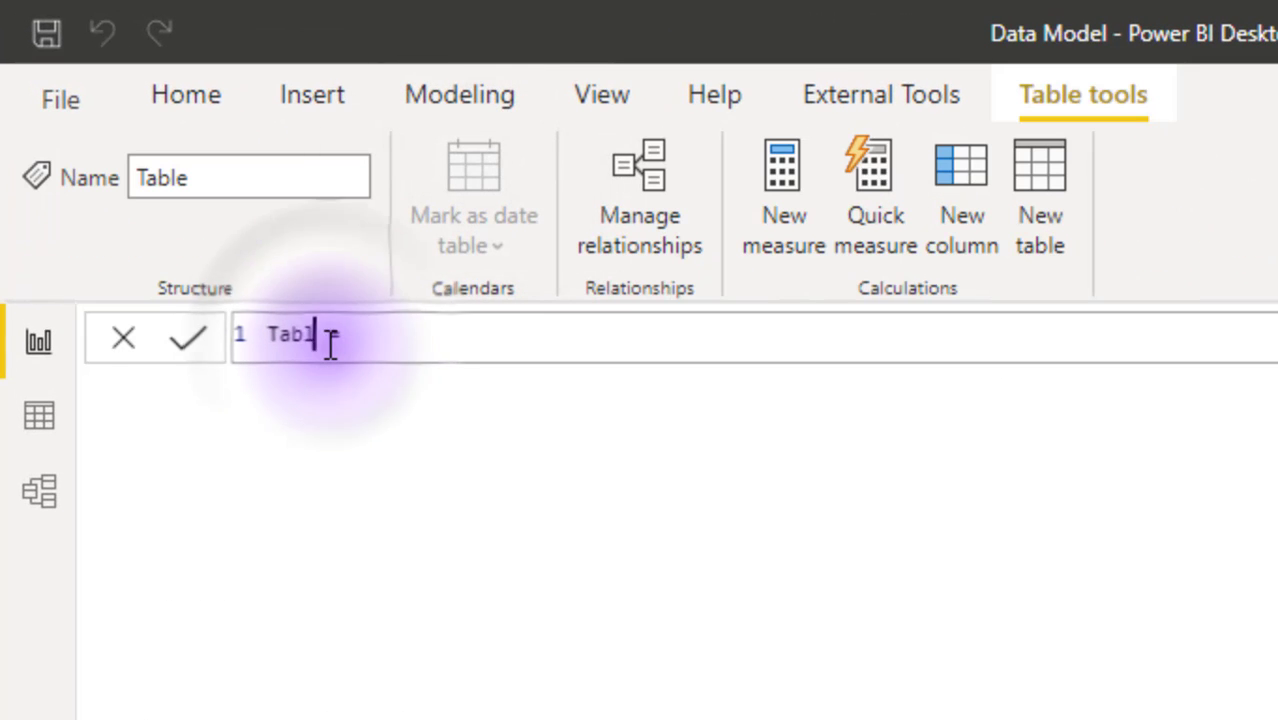
{"action": "key", "text": "BackSpace"}
{"action": "key", "text": "BackSpace"}
{"action": "key", "text": "BackSpace"}
{"action": "key", "text": "BackSpace"}
{"action": "type", "text": "Cal"}
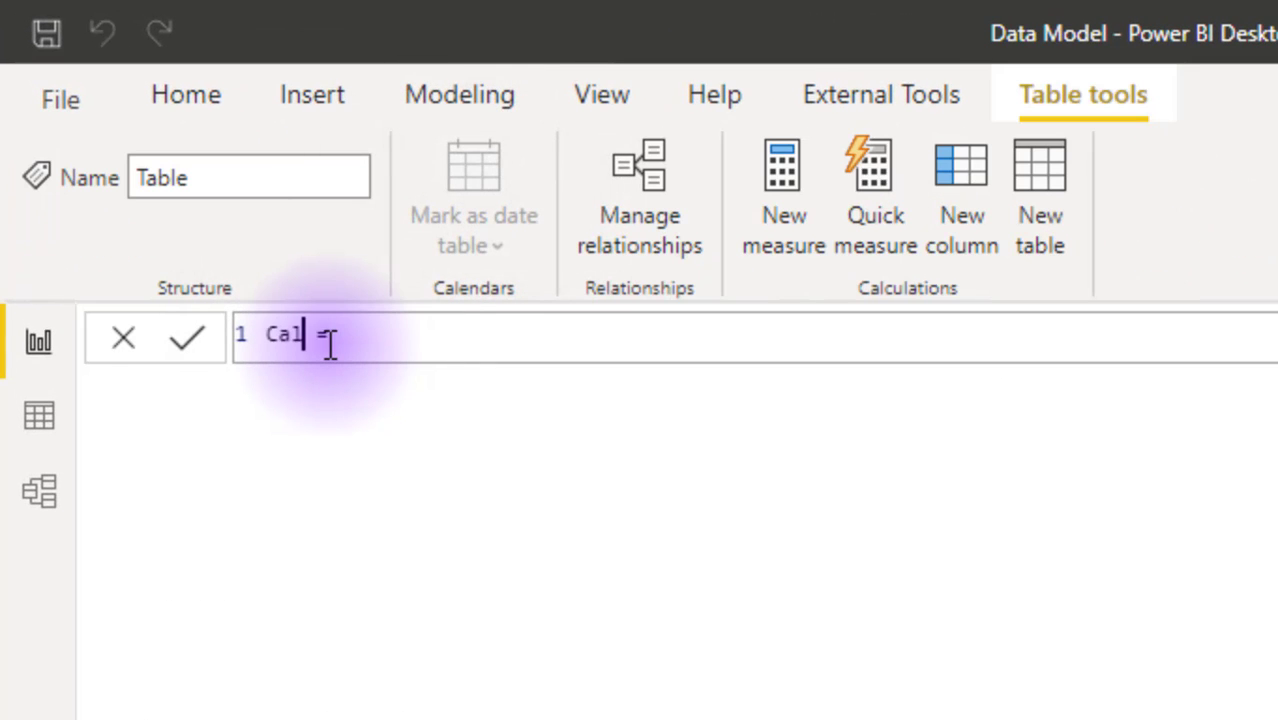
{"action": "type", "text": "endar"}
- Define the Calendar table with the CALENDARAUTO() function and commit the formula
{"action": "left_click", "coordinate": [442, 338]}
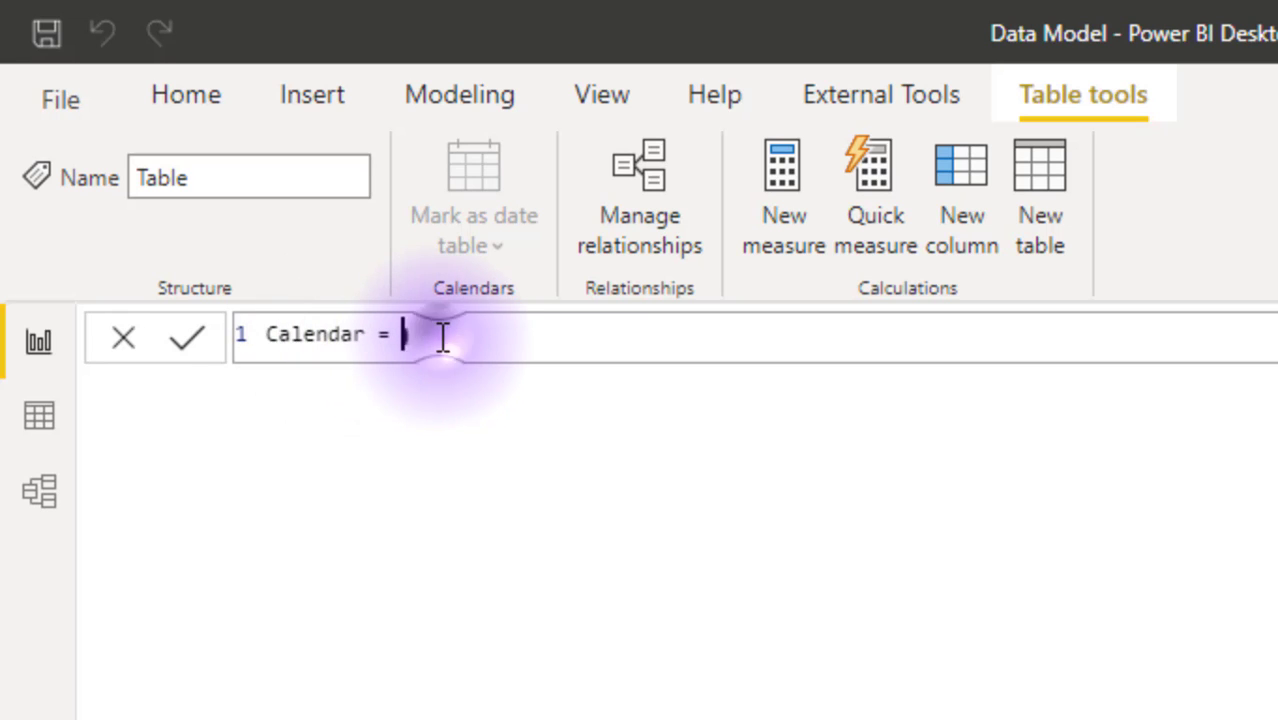
{"action": "type", "text": "cal"}
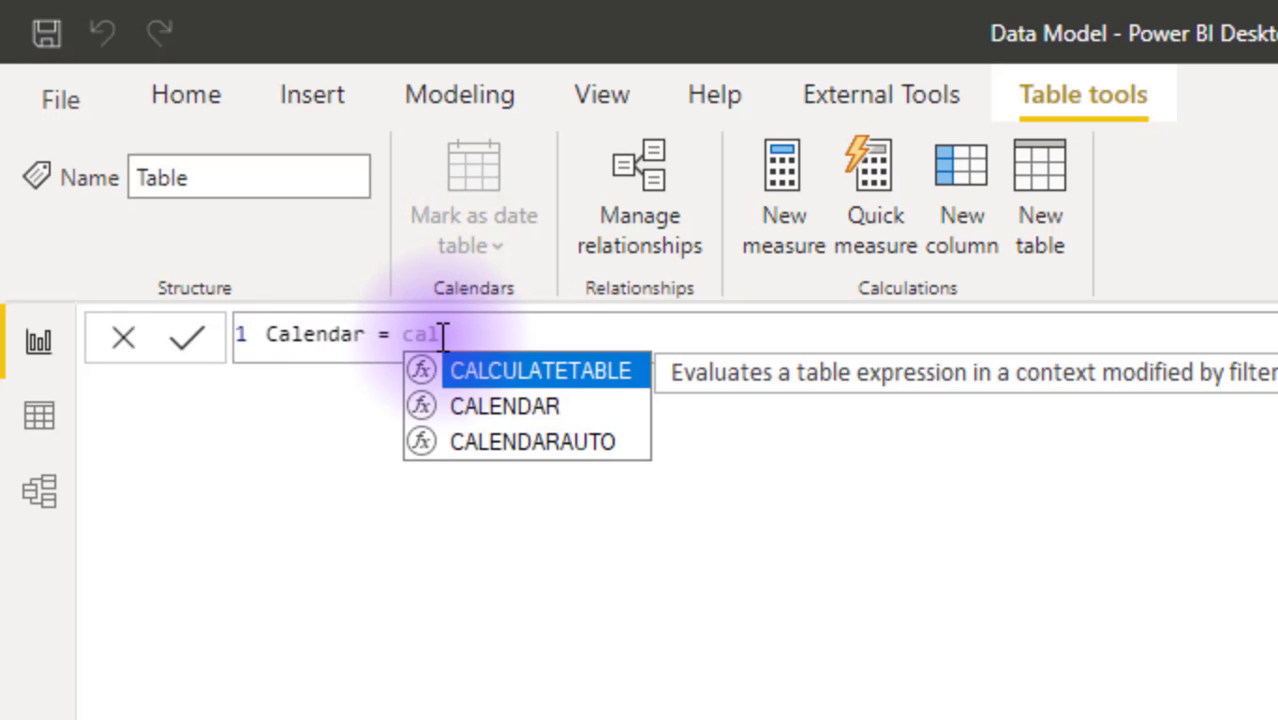
{"action": "key", "text": "Down"}
{"action": "key", "text": "Down"}
{"action": "key", "text": "Tab"}
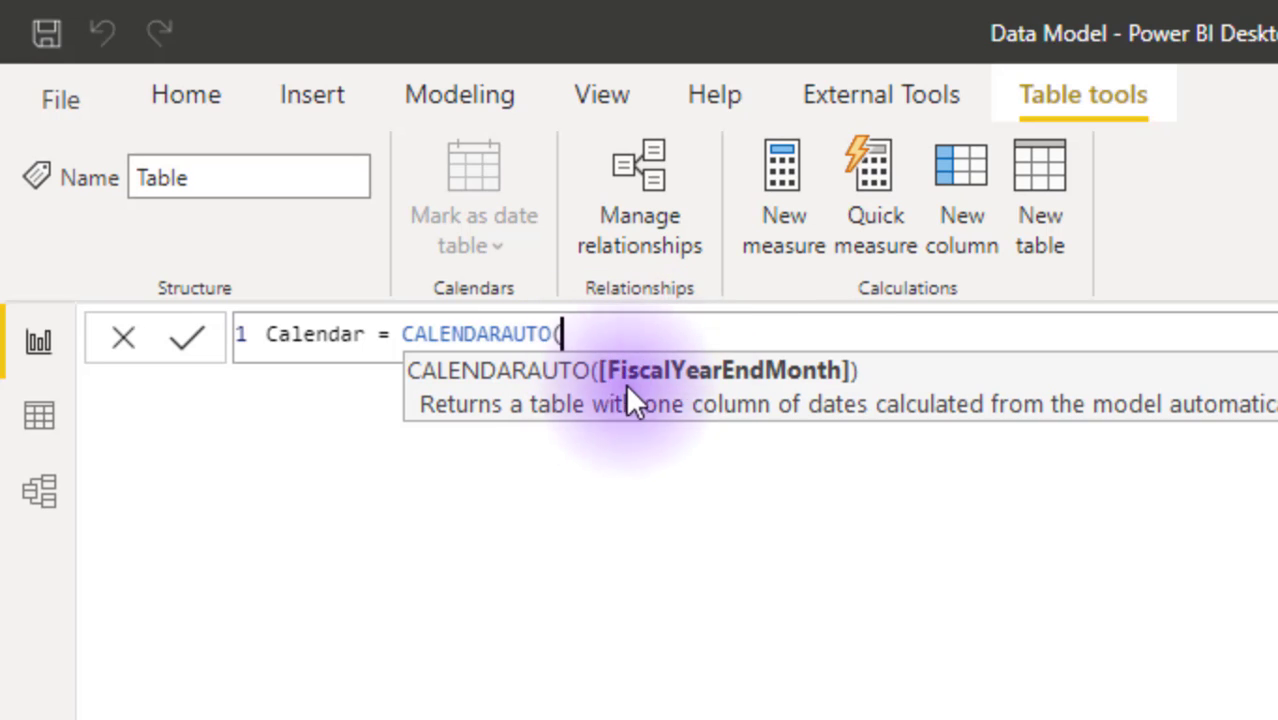
{"action": "left_click", "coordinate": [578, 333]}
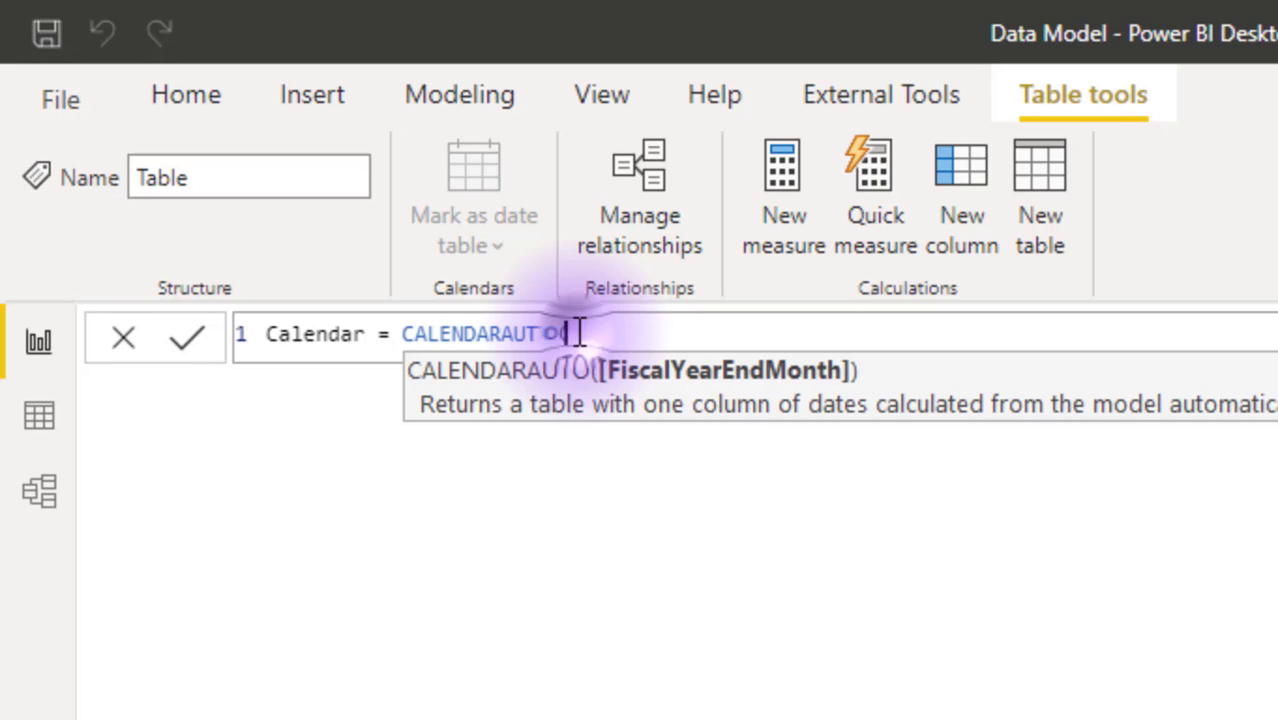
{"action": "type", "text": ")"}
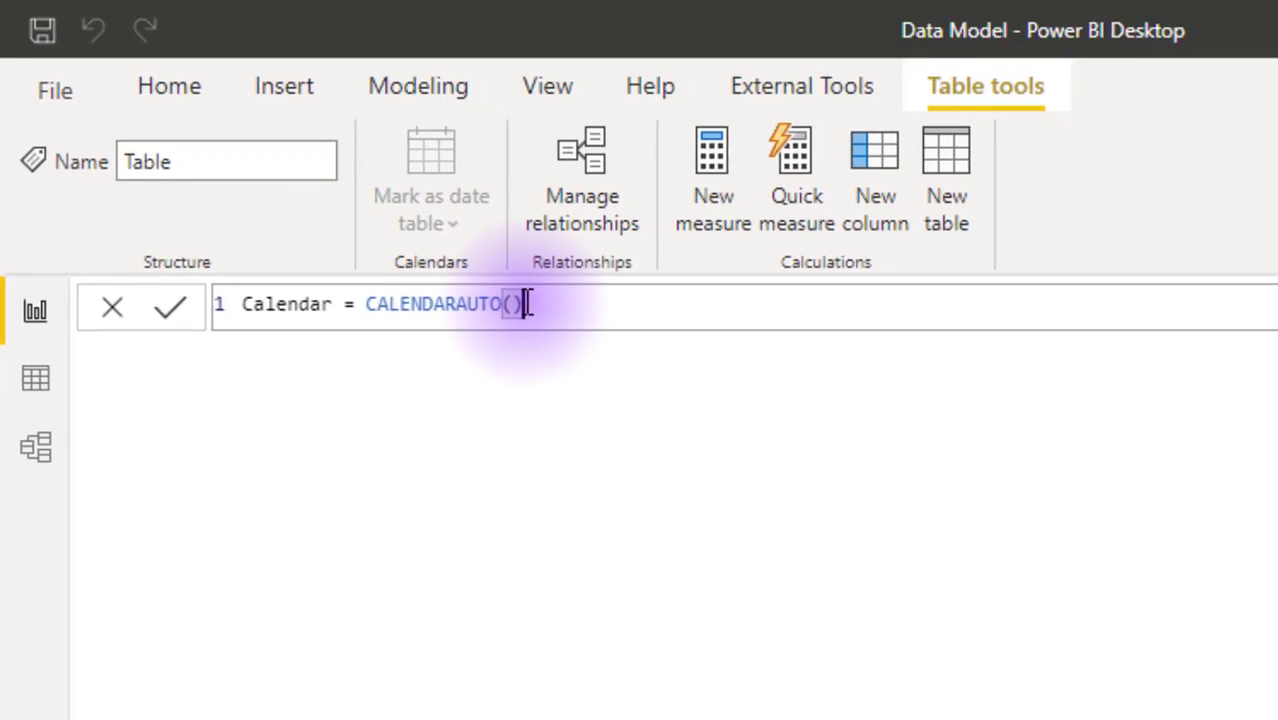
{"action": "key", "text": "Return"}
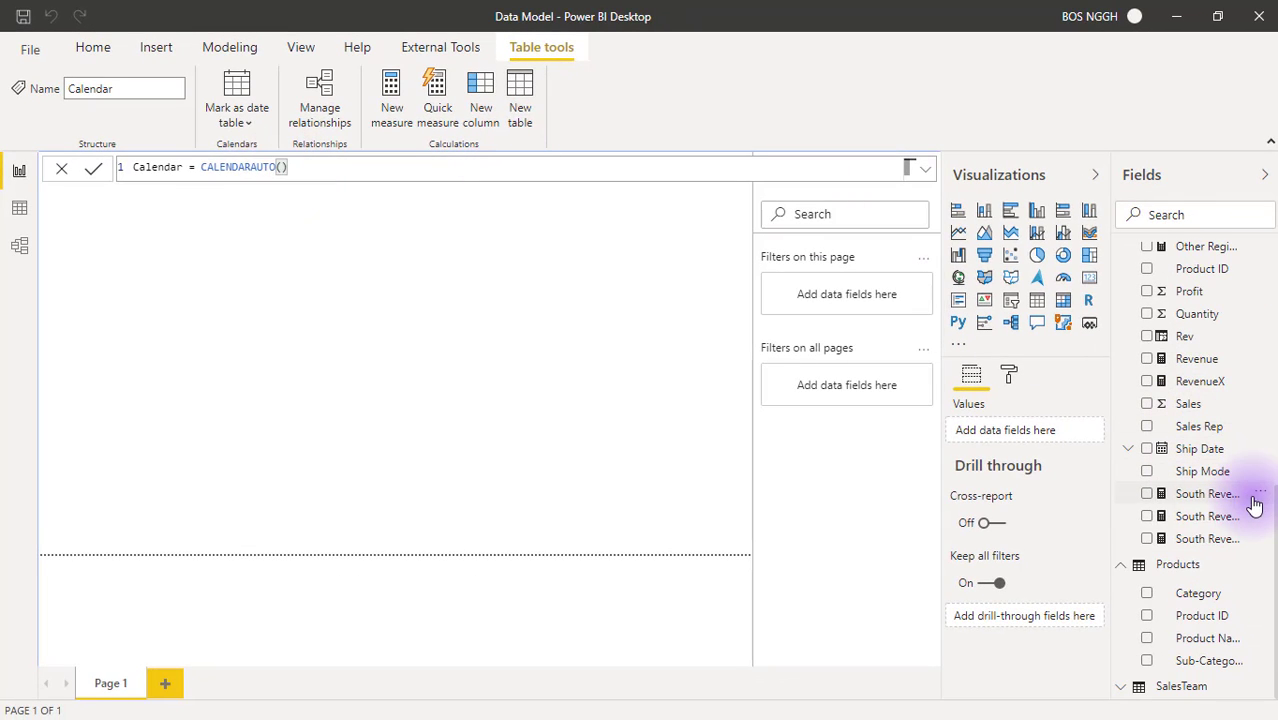
- Mark the Calendar table as a date table, using Date as its date column
{"action": "left_click_drag", "start_coordinate": [1271, 520], "coordinate": [1262, 255]}
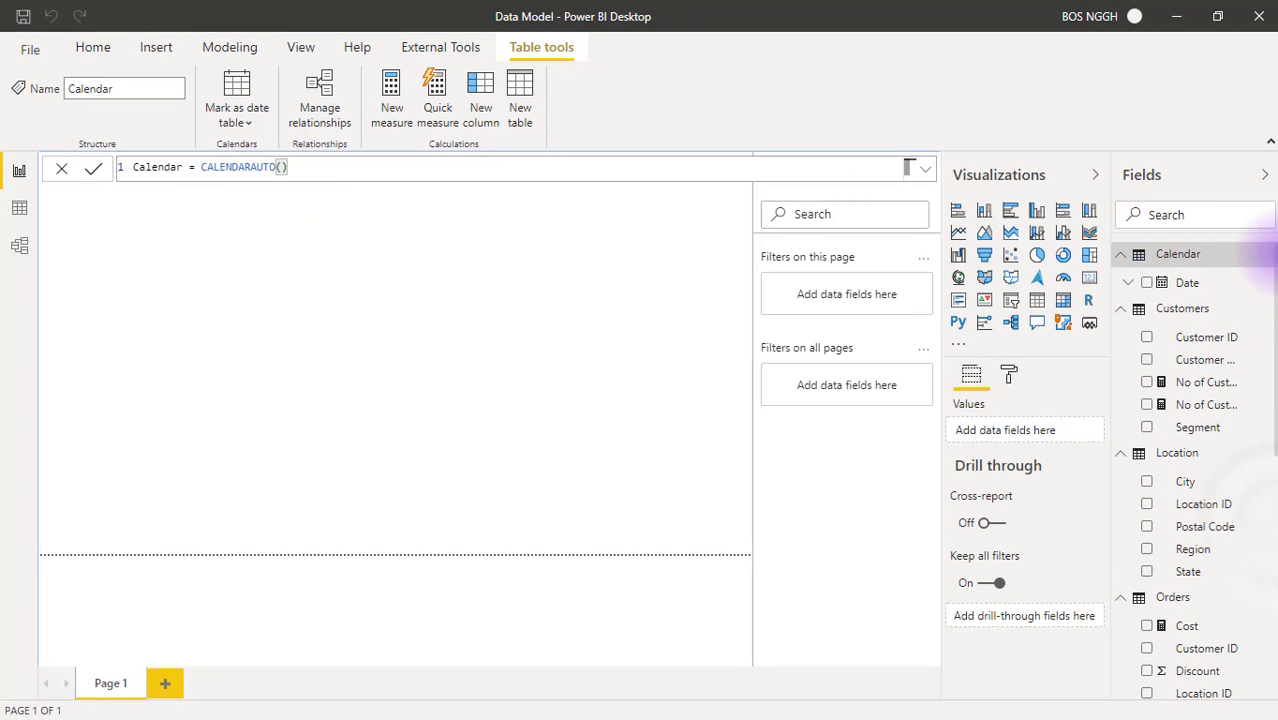
{"action": "left_click", "coordinate": [1207, 260]}
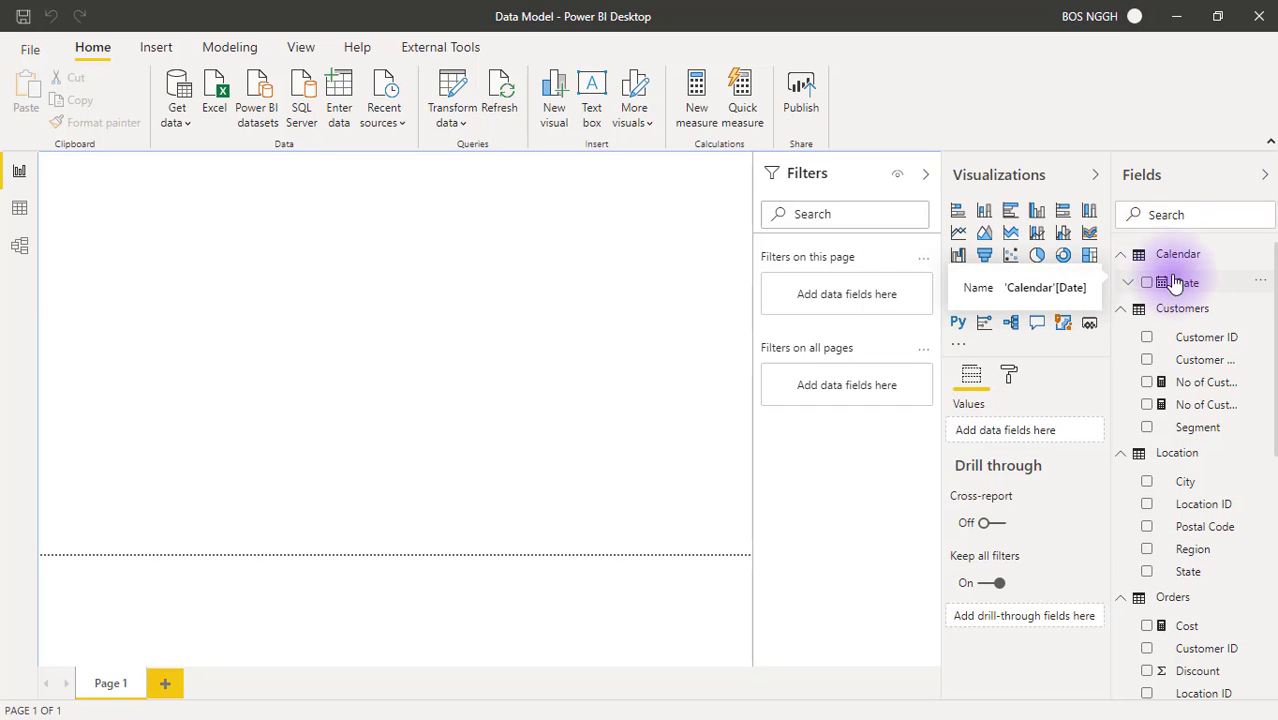
{"action": "left_click", "coordinate": [1186, 256]}
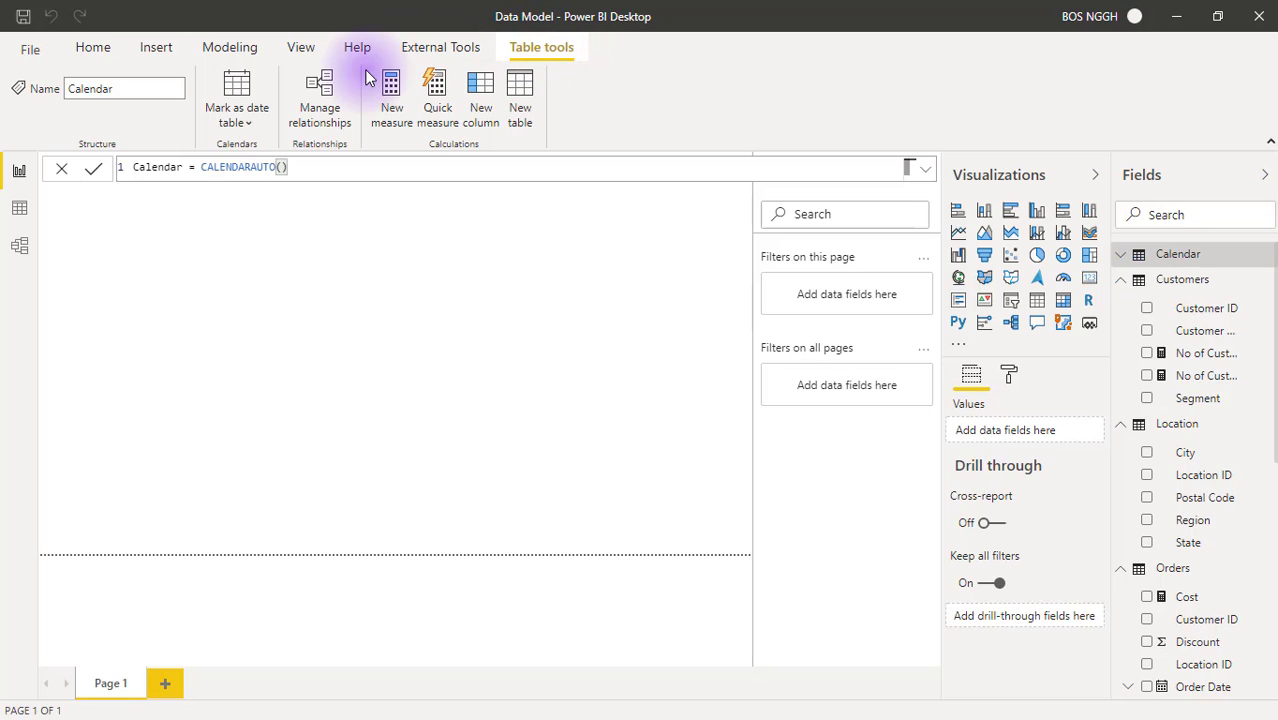
{"action": "left_click", "coordinate": [247, 124]}
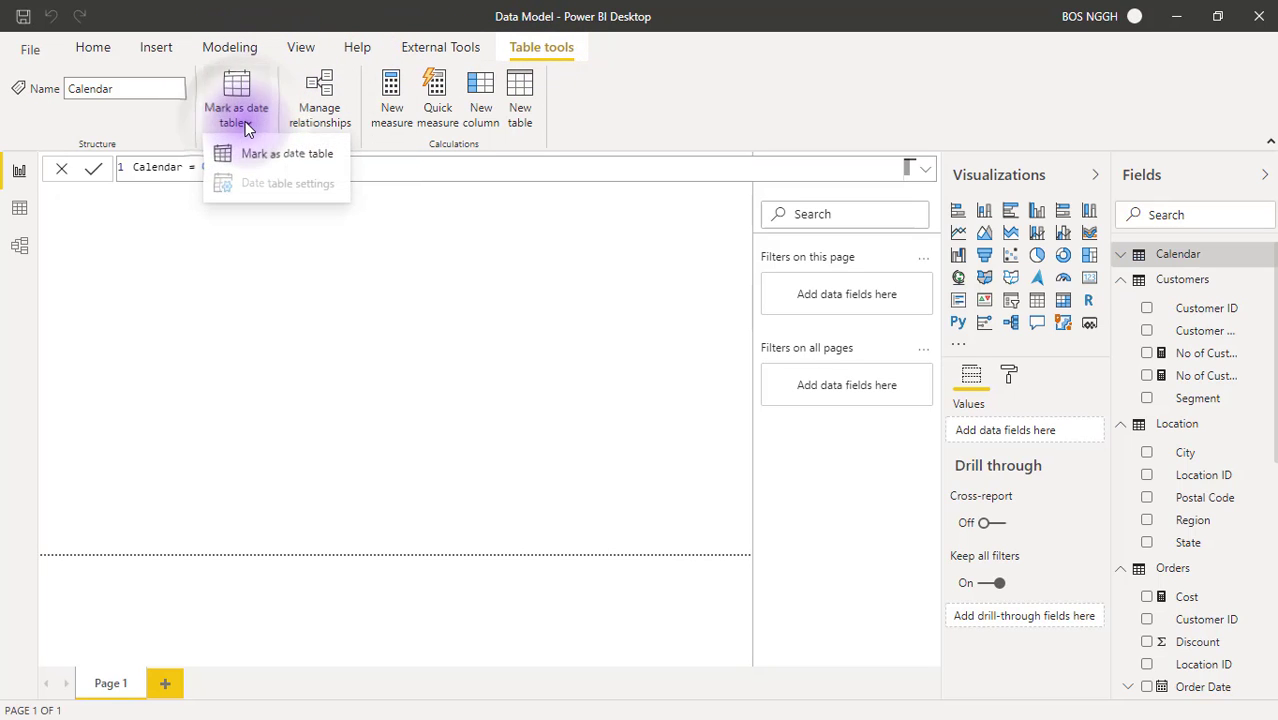
{"action": "left_click", "coordinate": [259, 153]}
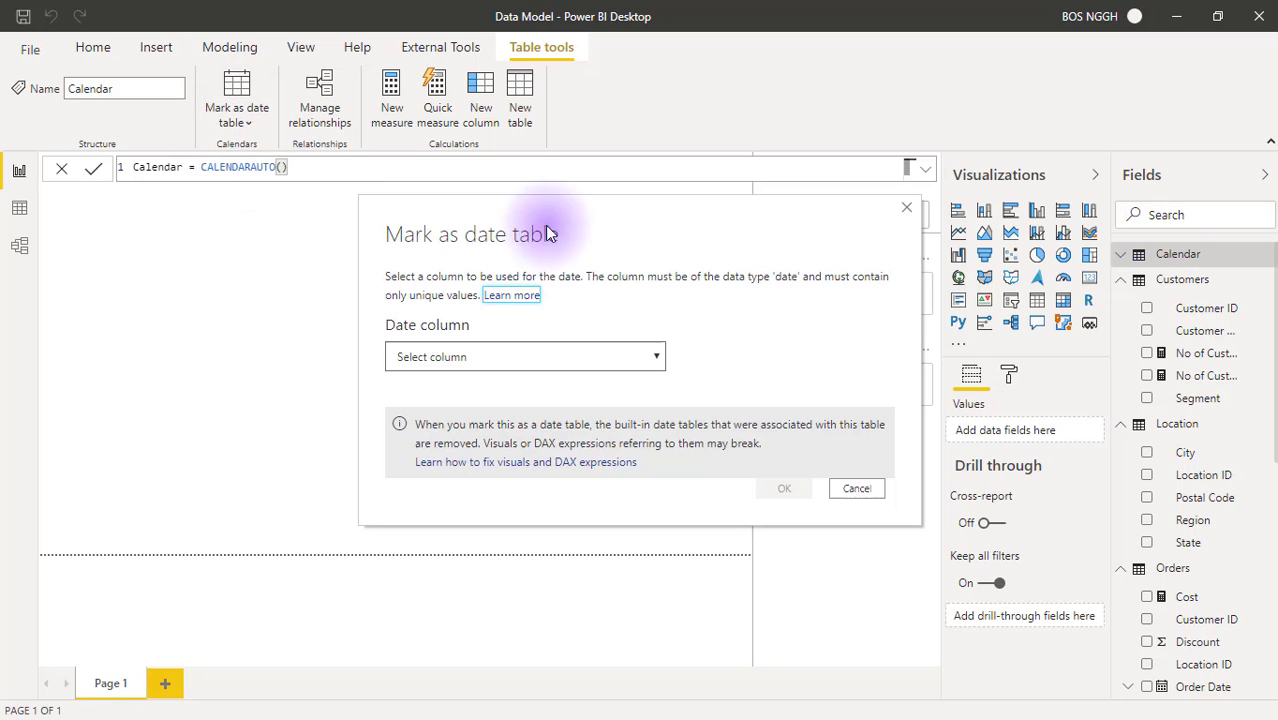
{"action": "left_click", "coordinate": [652, 358]}
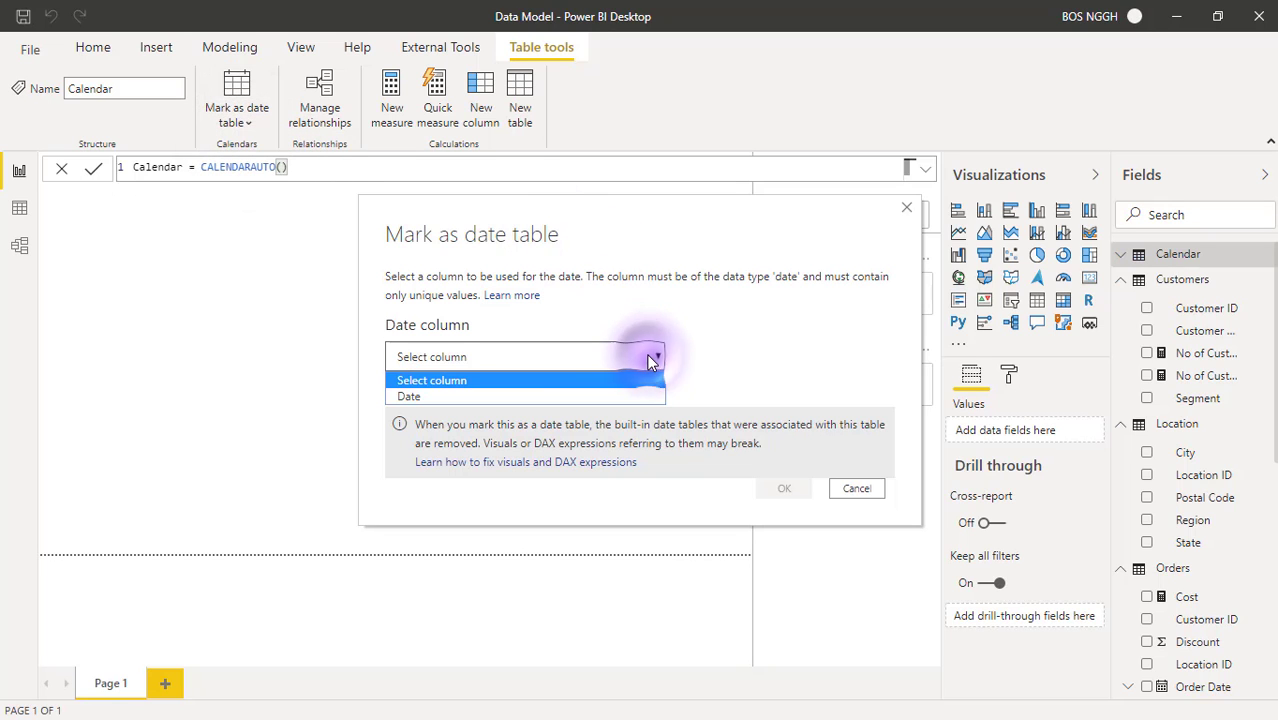
{"action": "left_click", "coordinate": [550, 397]}
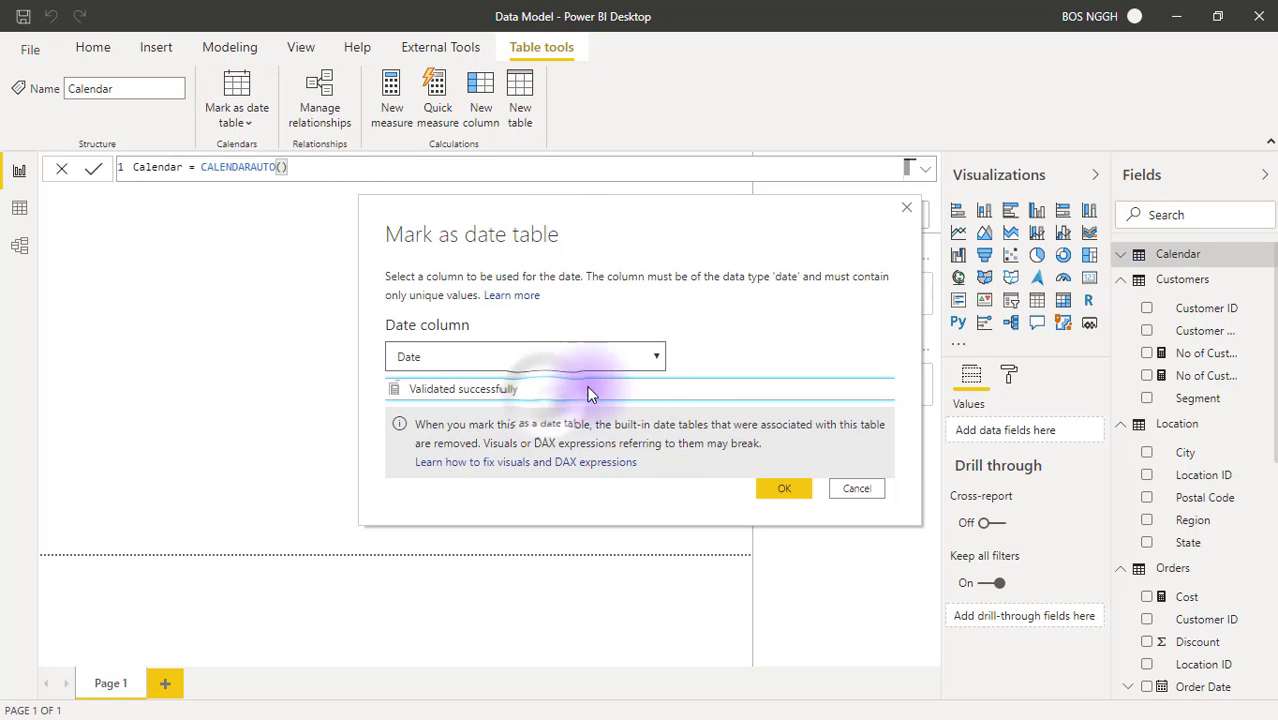
{"action": "left_click", "coordinate": [782, 488]}
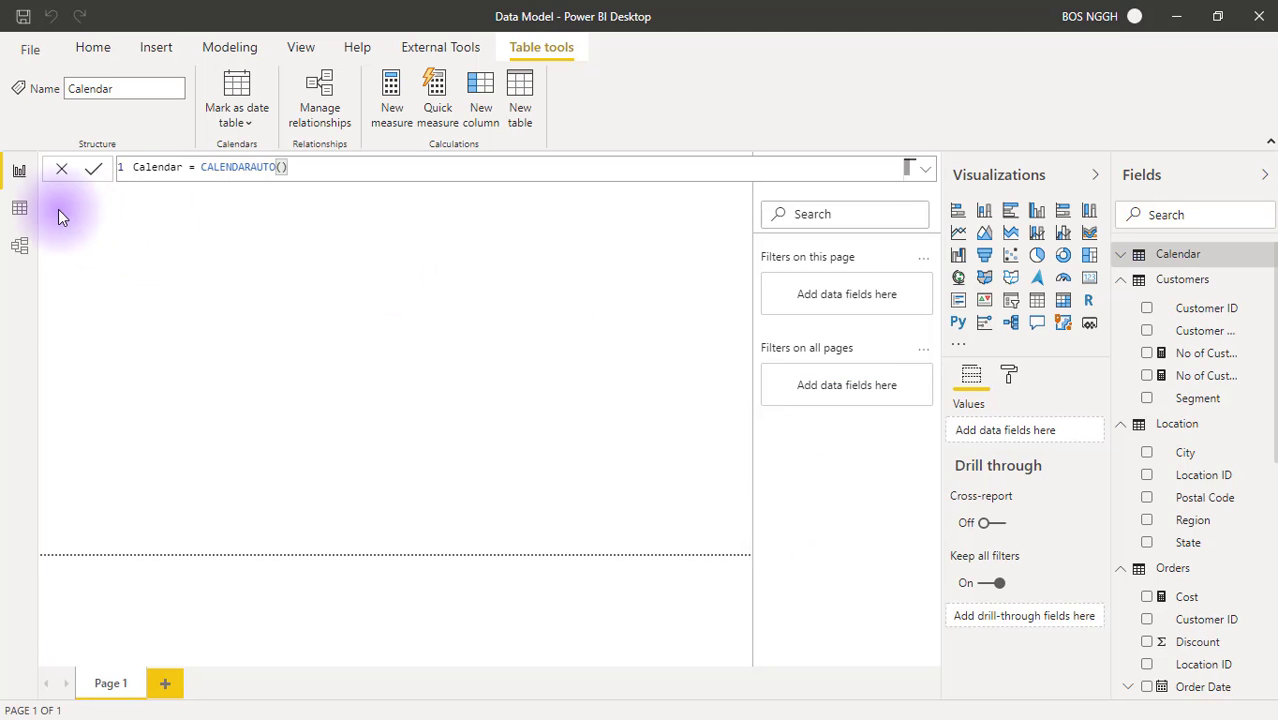
- Display the rows of the Calendar table in Data view
{"action": "left_click", "coordinate": [19, 208]}
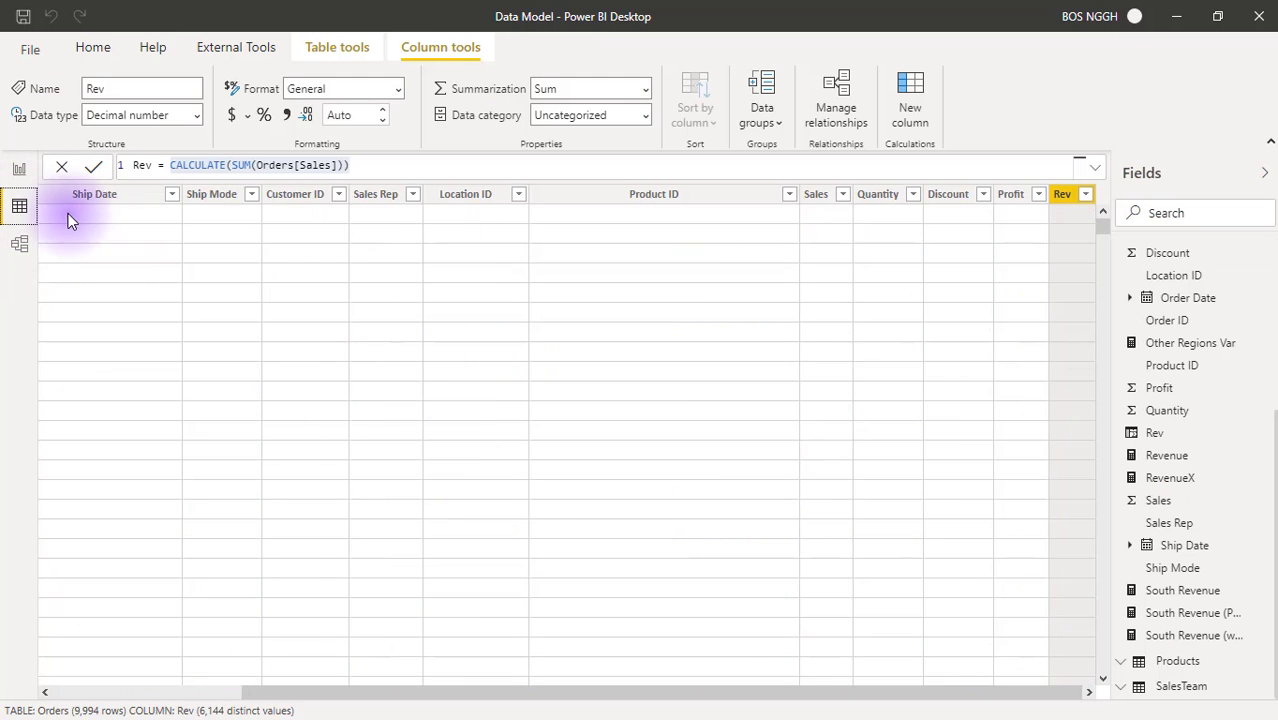
{"action": "left_click_drag", "start_coordinate": [1270, 495], "coordinate": [1270, 250]}
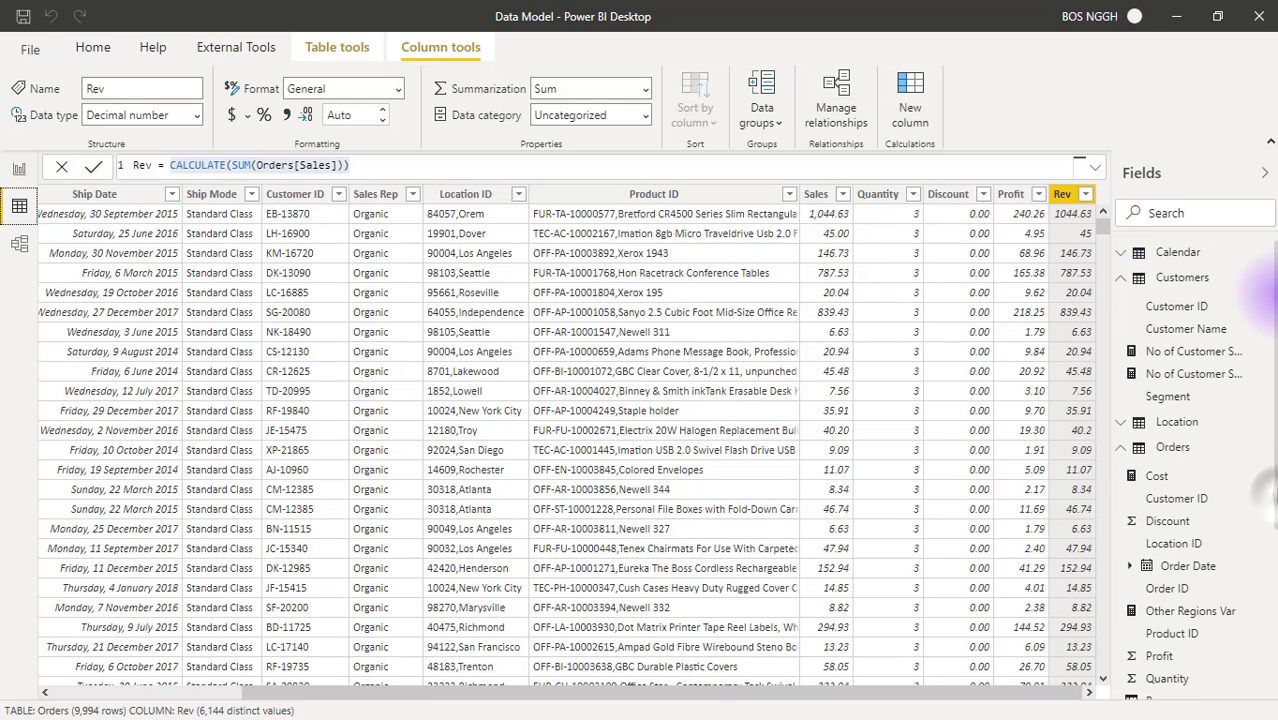
{"action": "left_click", "coordinate": [1180, 253]}
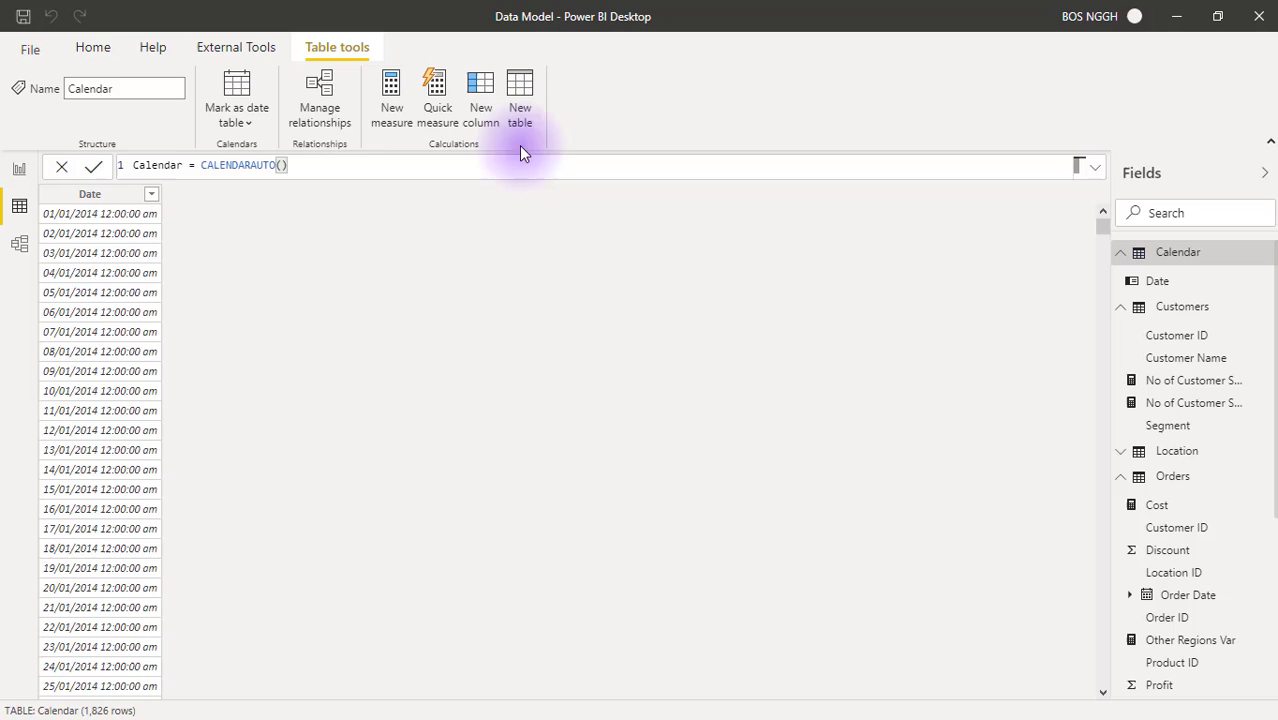
- Examine the range of values in the Calendar table's Date column through its filter list, without applying a filter
{"action": "left_click", "coordinate": [89, 195]}
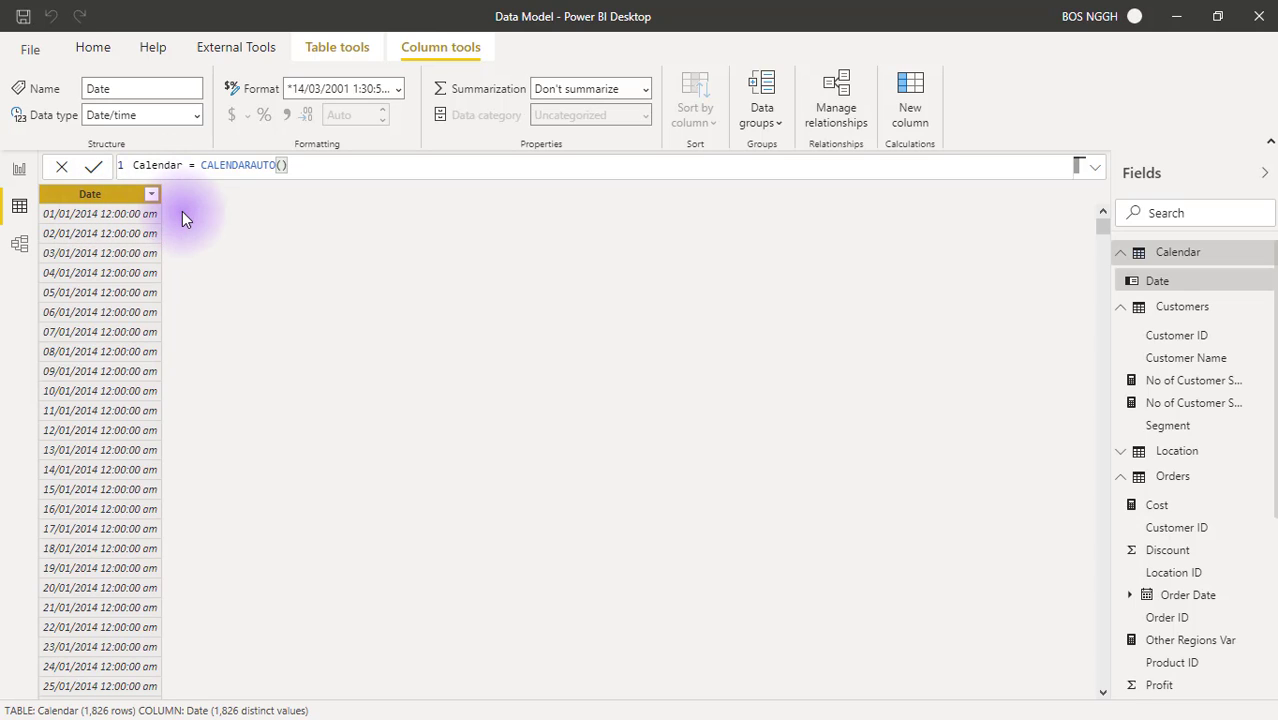
{"action": "left_click", "coordinate": [151, 195]}
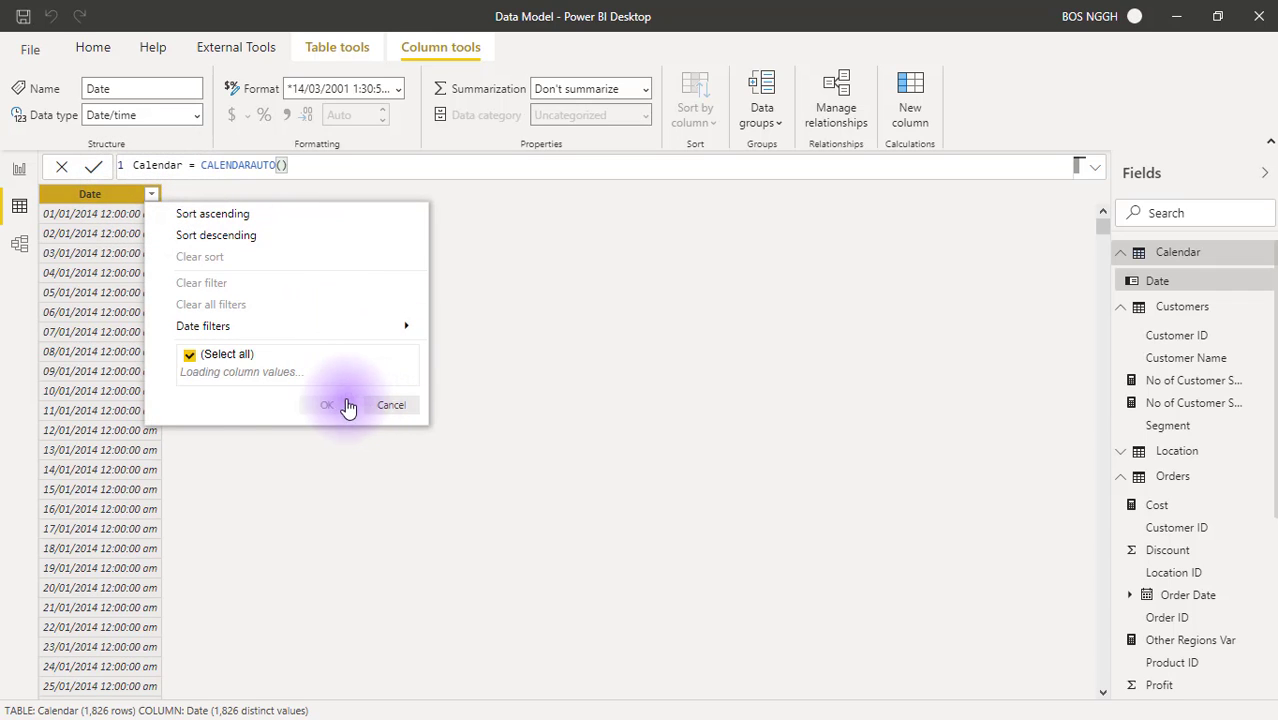
{"action": "left_click_drag", "start_coordinate": [411, 328], "coordinate": [399, 651]}
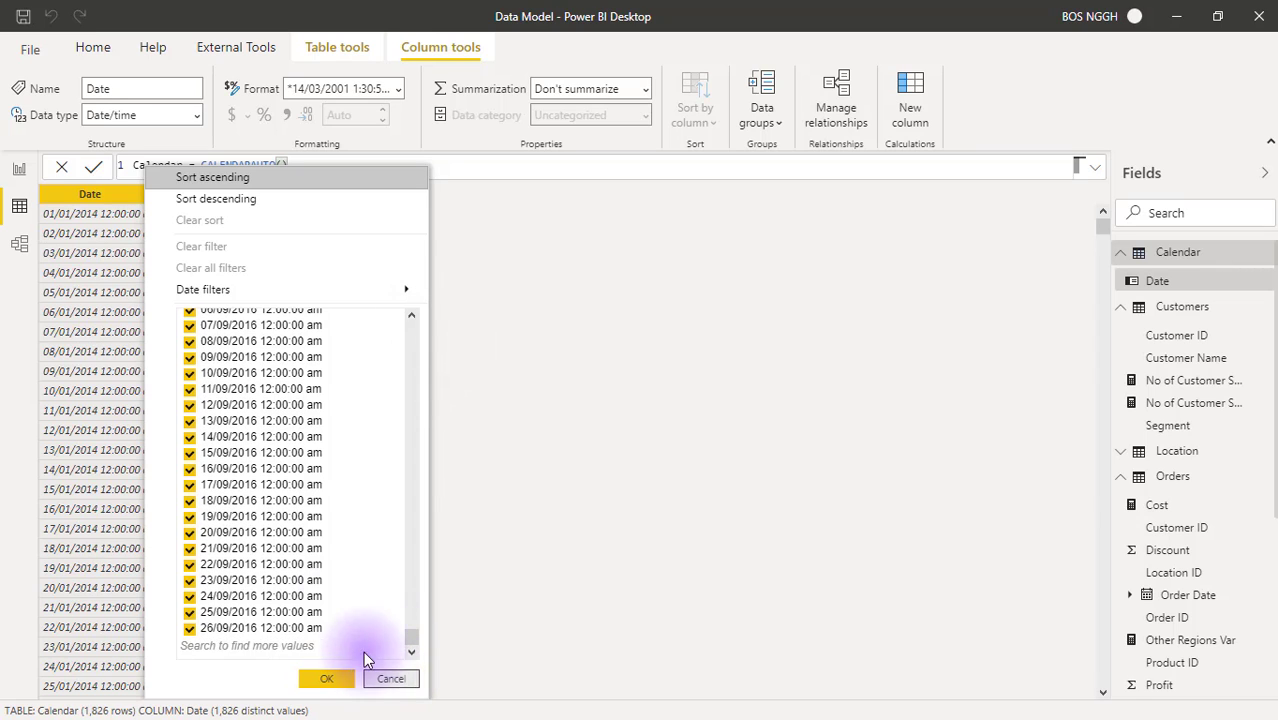
{"action": "left_click", "coordinate": [391, 678]}
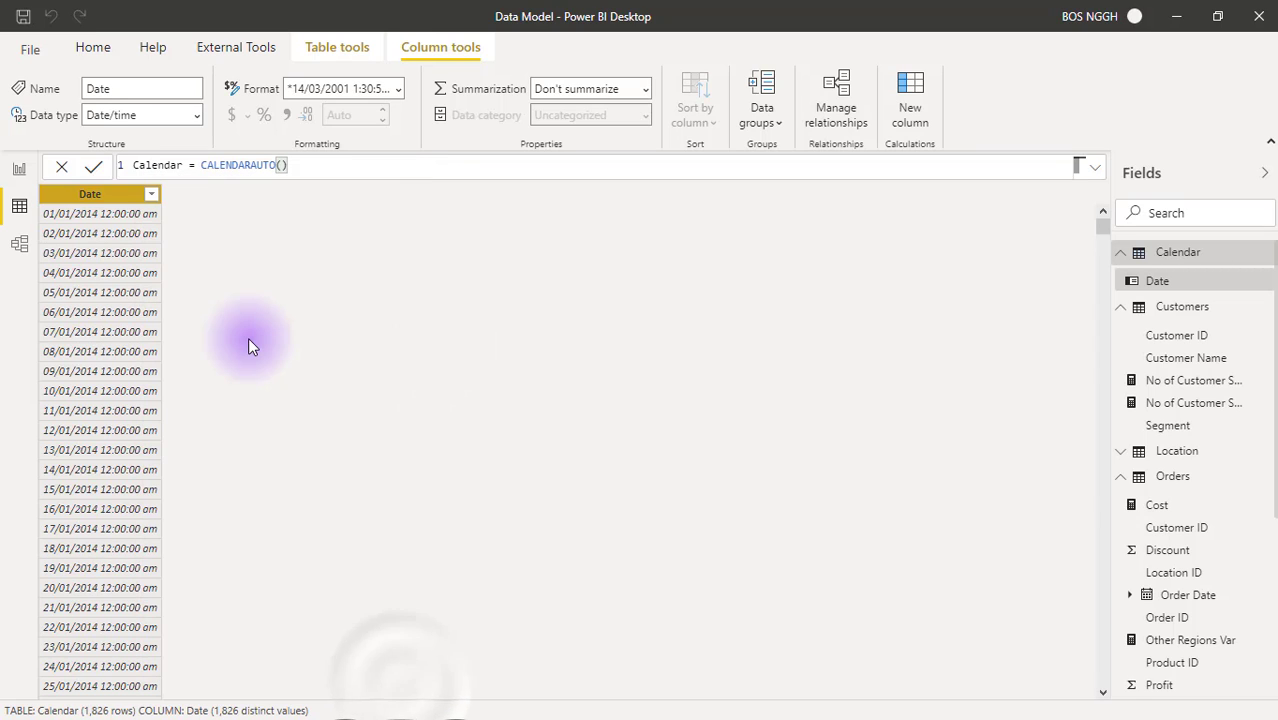